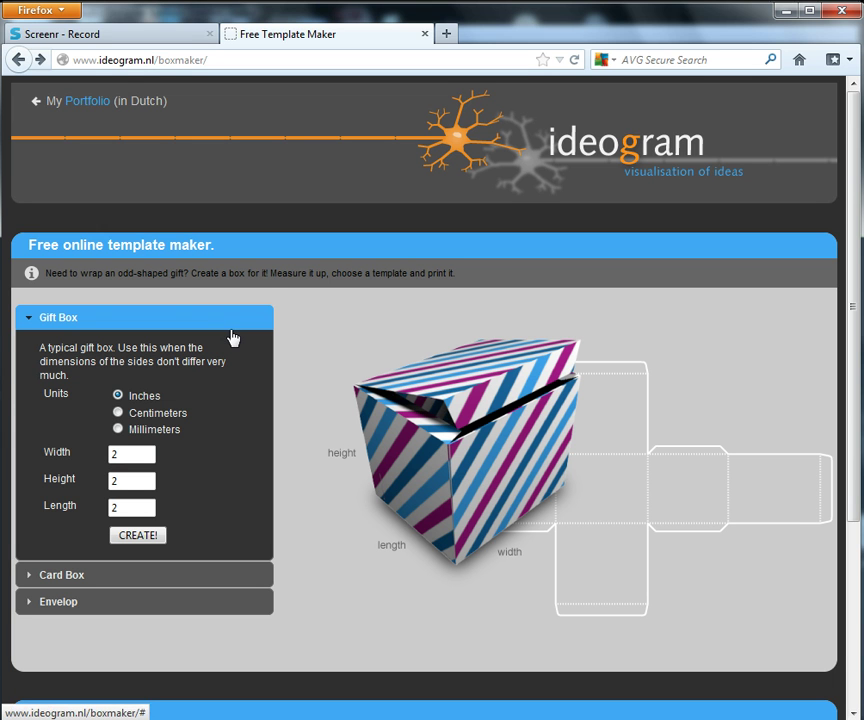
Create the Gift Box template in inches at 2 × 2 × 2 and open it as a PDF.
left_click(146, 539)
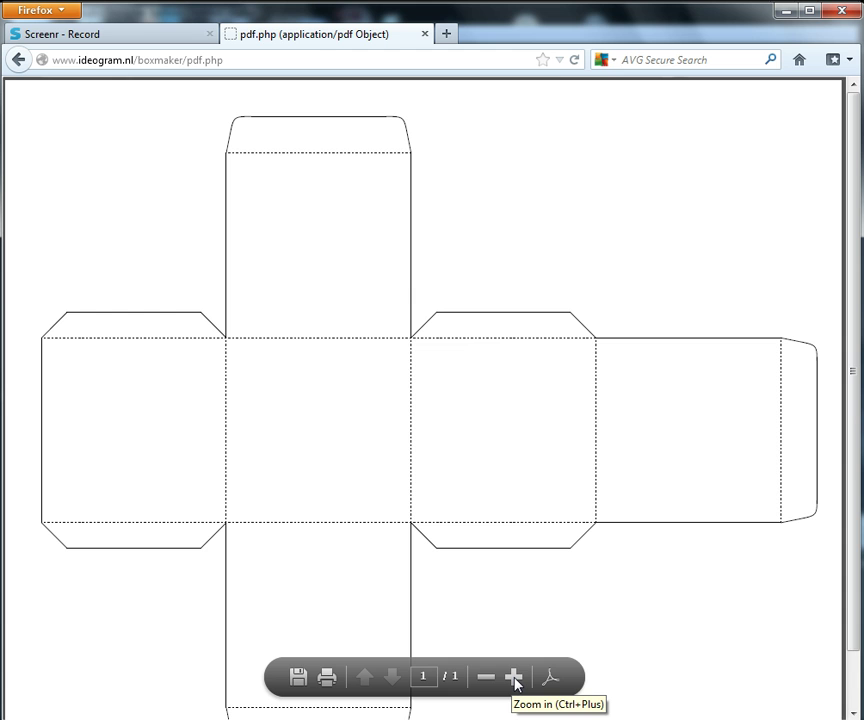
Zoom in four times on the template PDF to examine its solid cut and dotted fold lines.
left_click(514, 678)
left_click(515, 673)
left_click(516, 670)
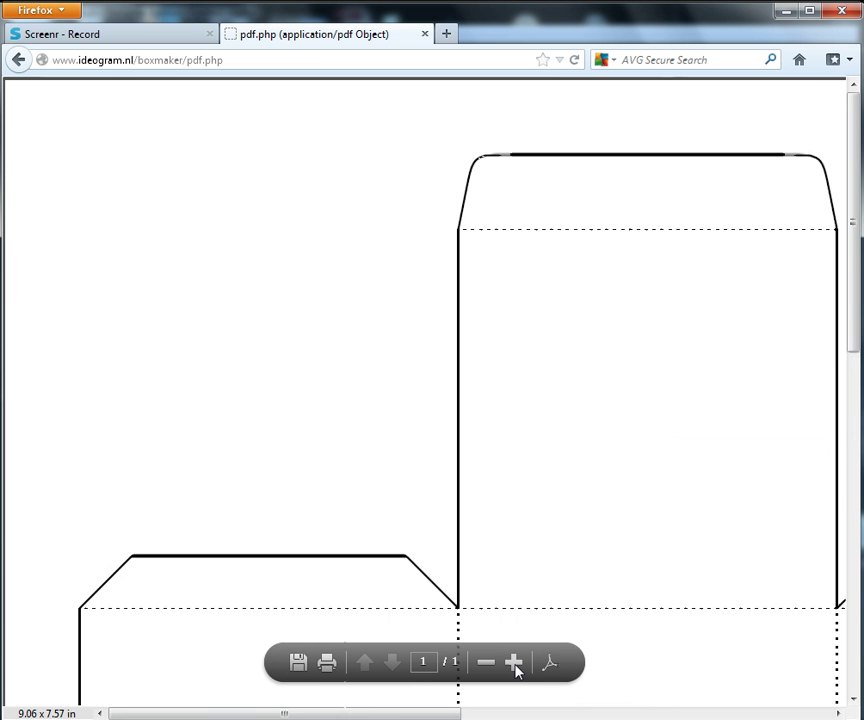
left_click(516, 670)
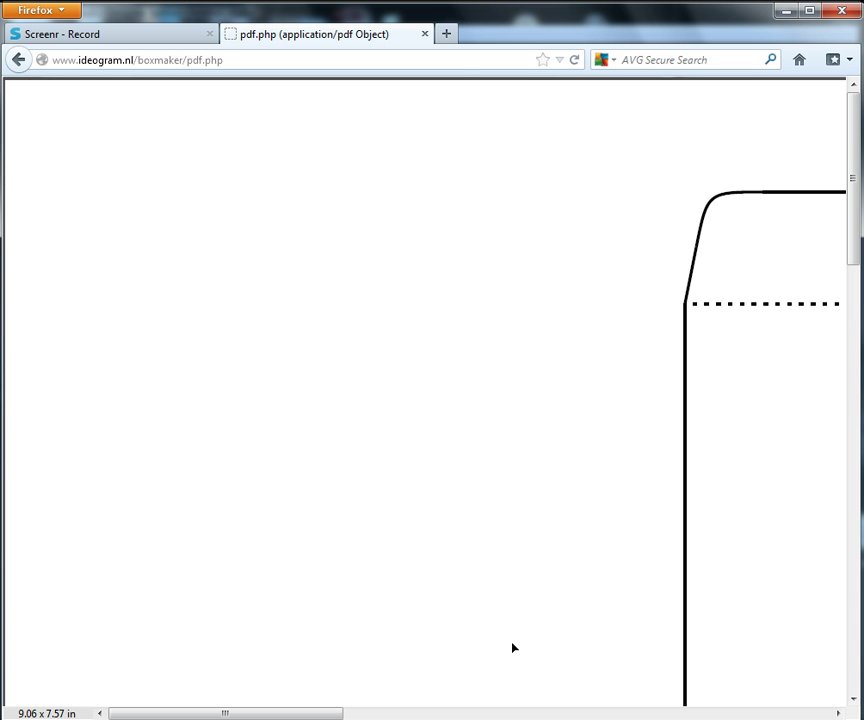
mouse_move(473, 666)
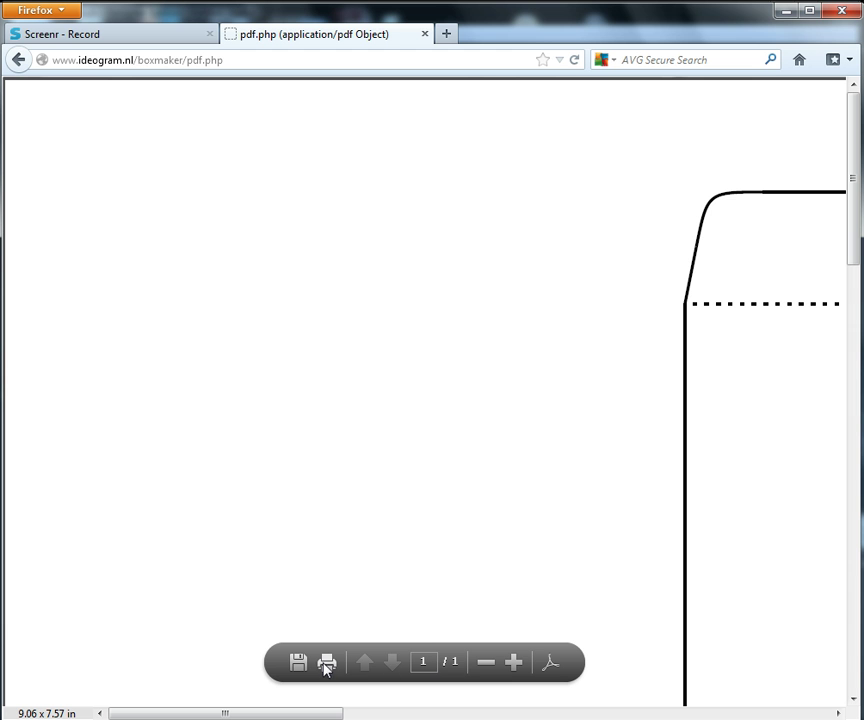
Print the box template from Firefox to the PDFCreator printer at actual size.
left_click(326, 664)
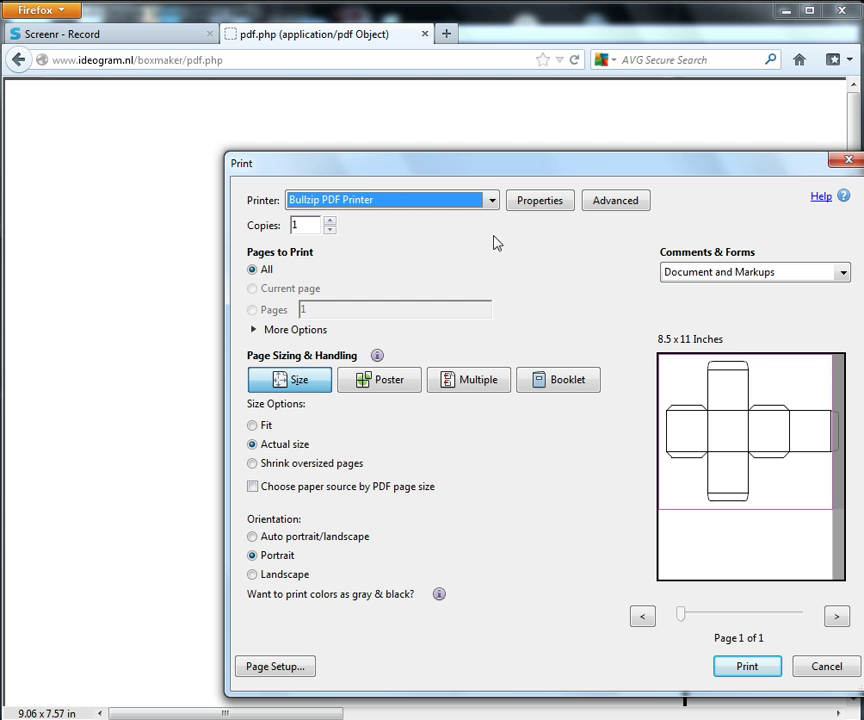
left_click(490, 202)
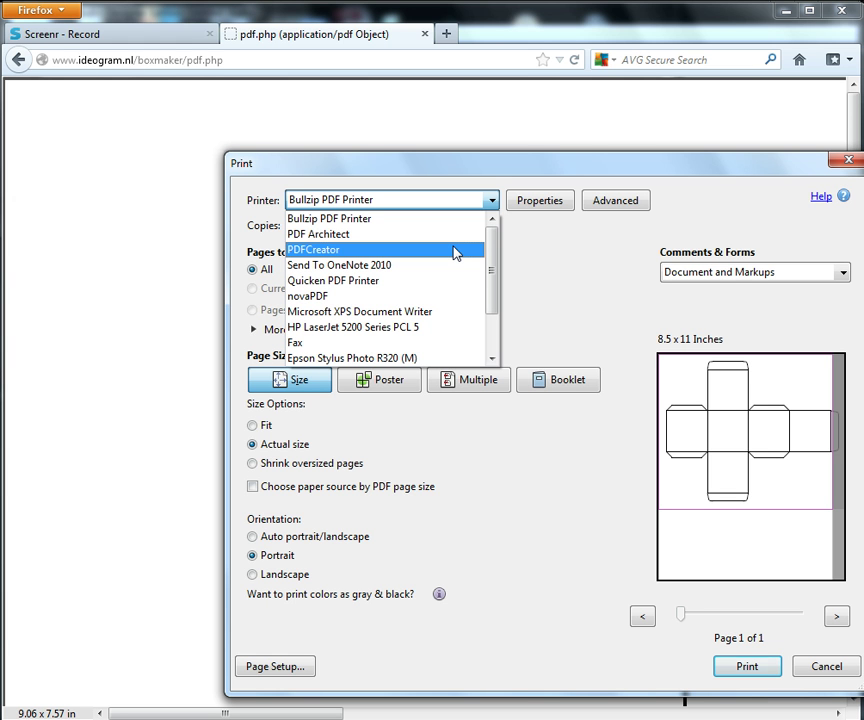
left_click(455, 250)
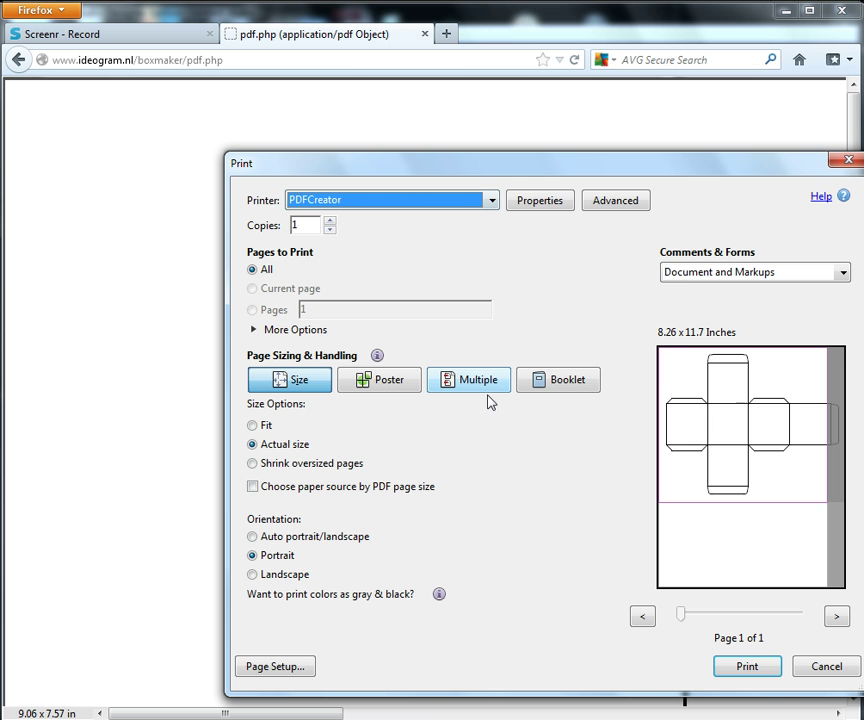
left_click(762, 672)
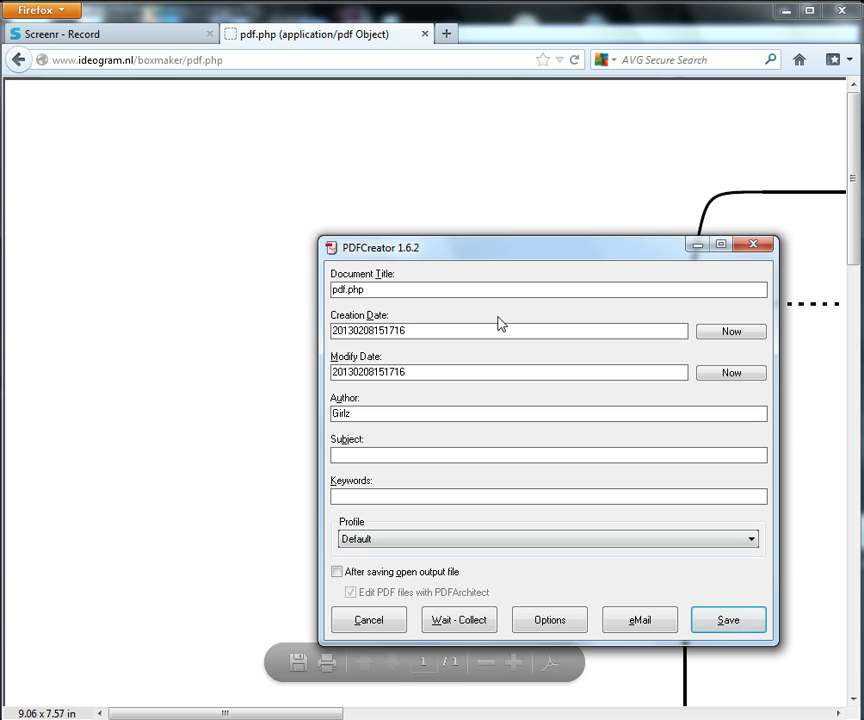
Change the PDFCreator document title to 222box and continue to saving.
double_click(396, 297)
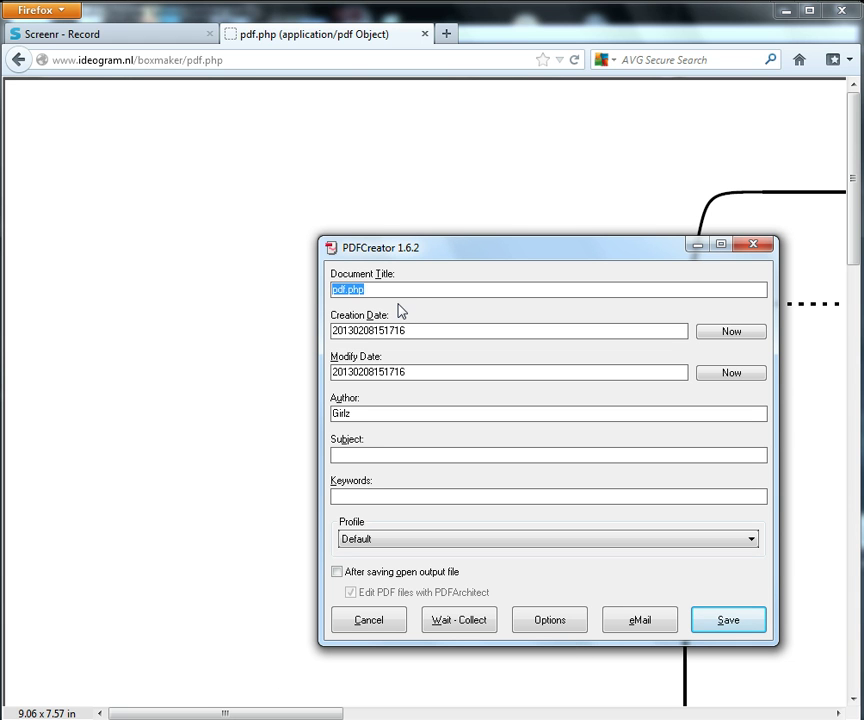
type("222box")
left_click(738, 622)
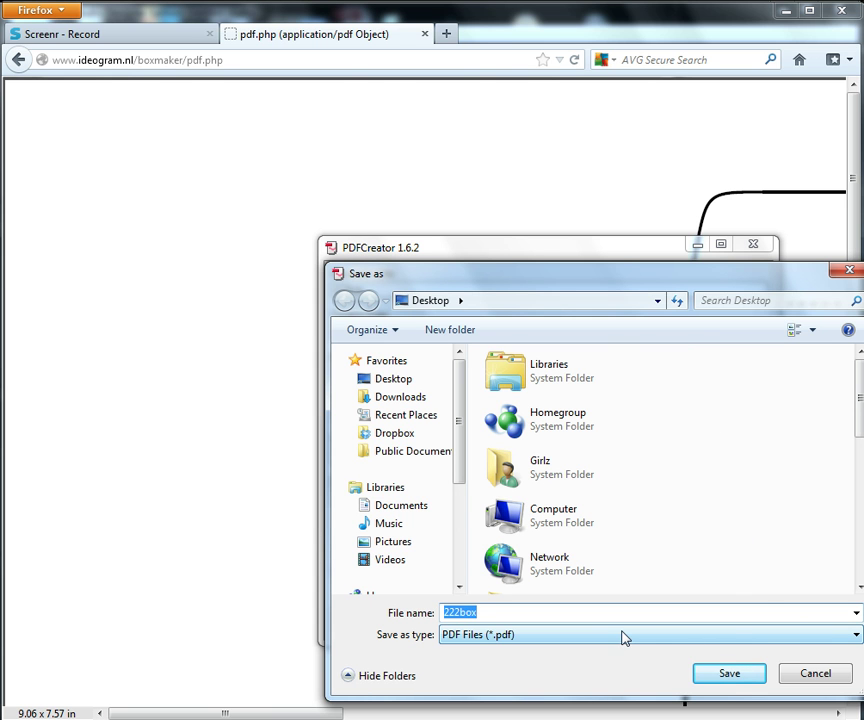
Save 222box on the Desktop with Save as type SVG Files (*.svg).
left_click(857, 638)
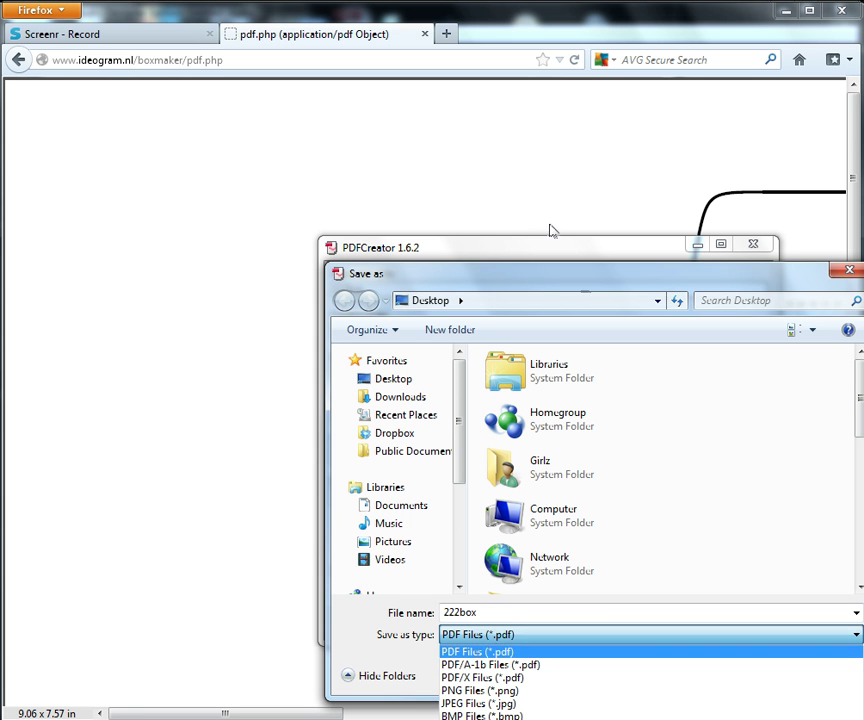
left_click(552, 287)
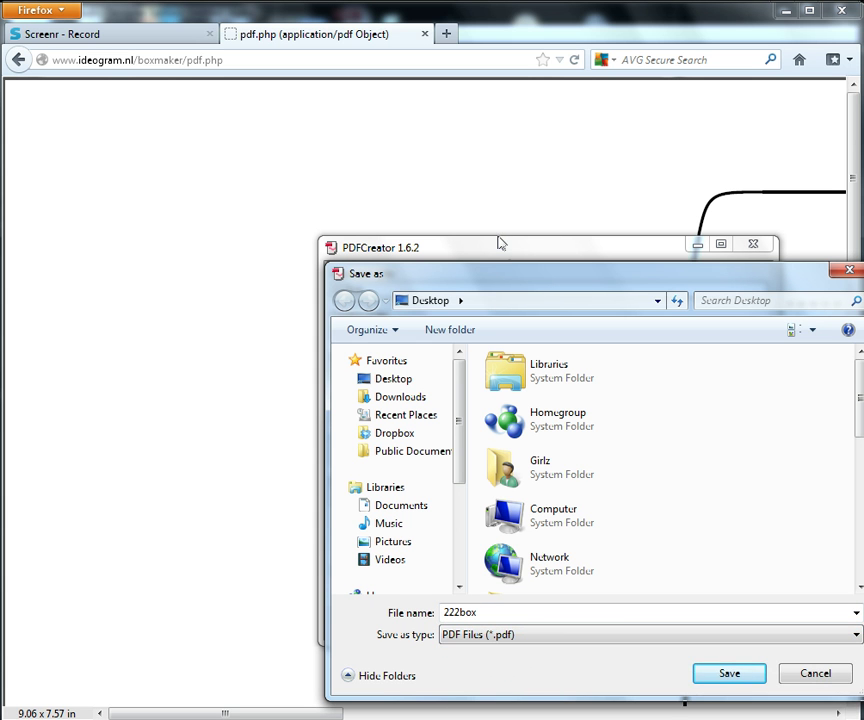
left_click_drag(594, 263, 482, 106)
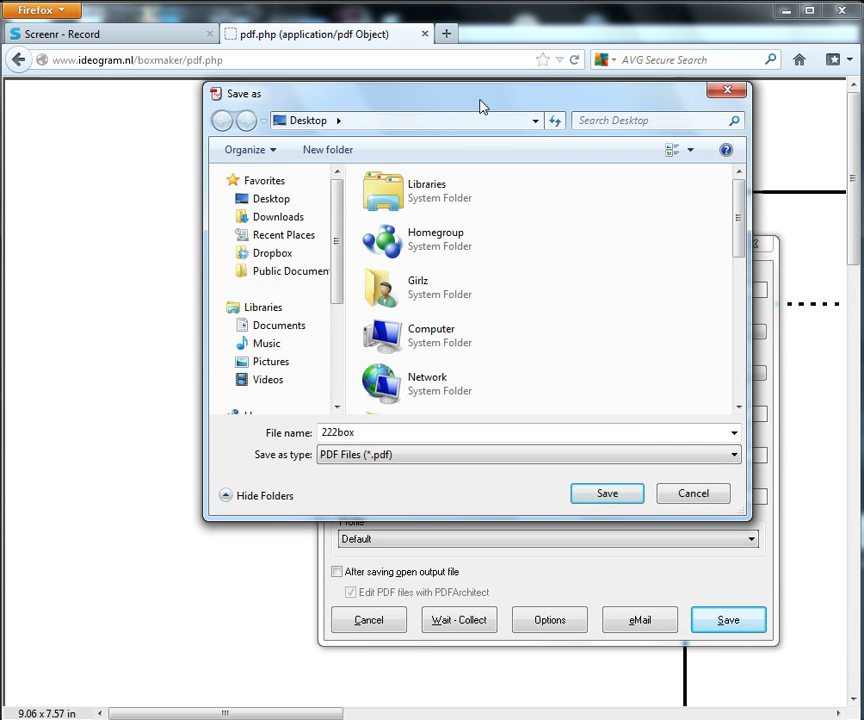
left_click(729, 459)
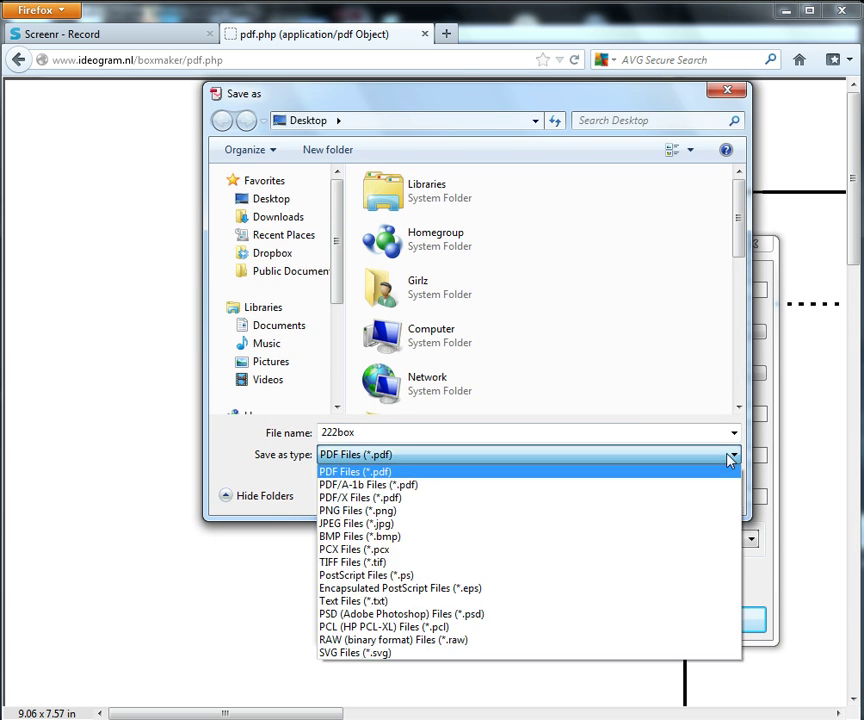
left_click(611, 653)
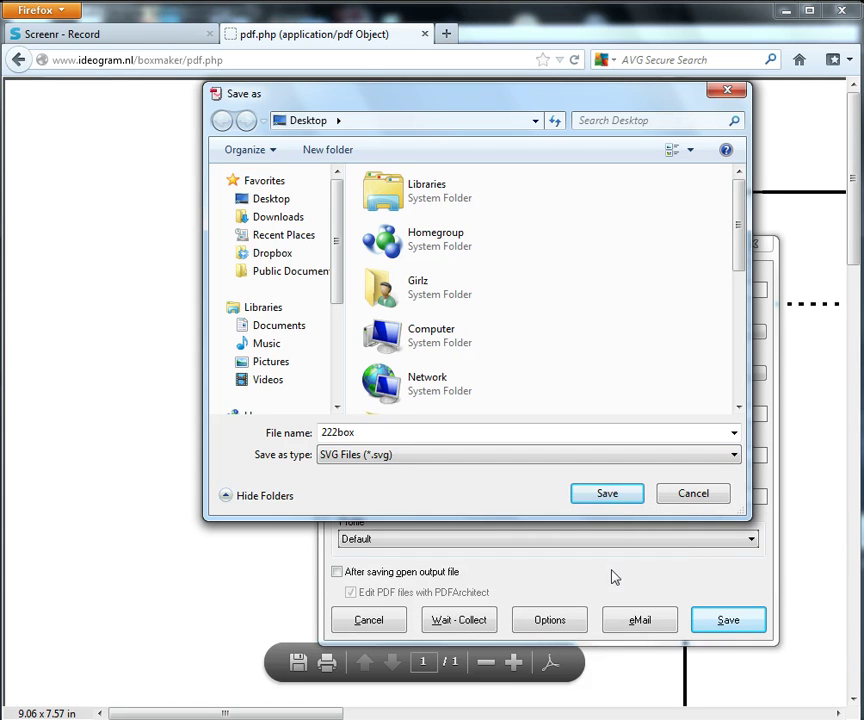
left_click(608, 494)
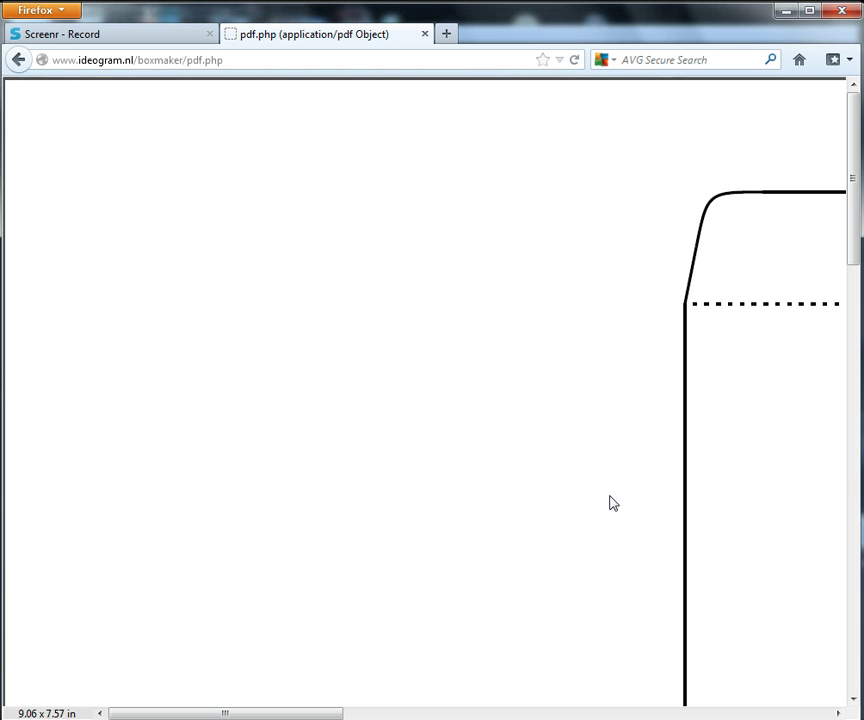
mouse_move(553, 652)
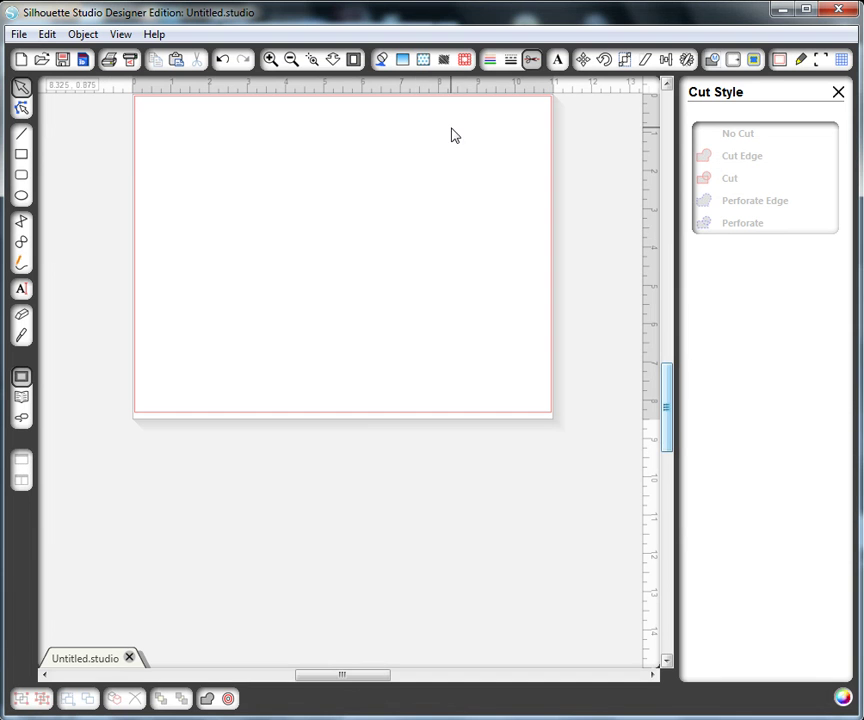
Fit the page, then merge from the Desktop with the SVG (*.svg) filter, picking 222box.
left_click(354, 60)
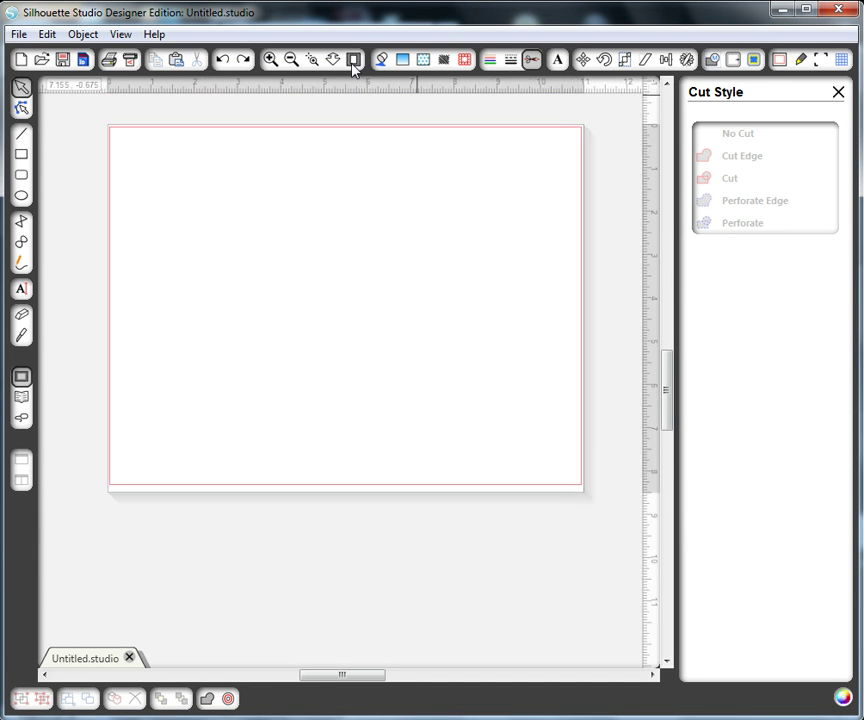
left_click(20, 35)
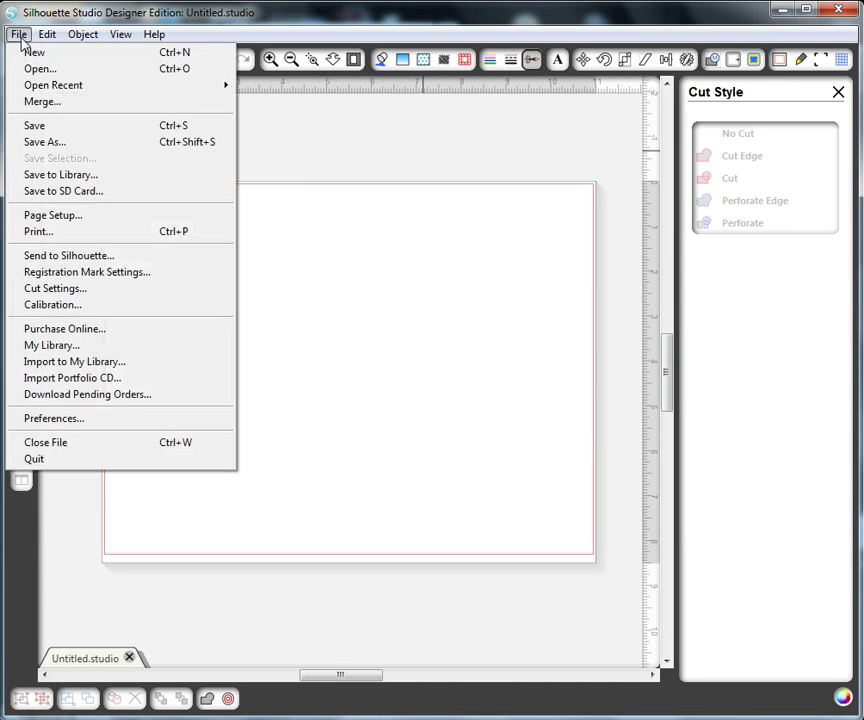
left_click(42, 102)
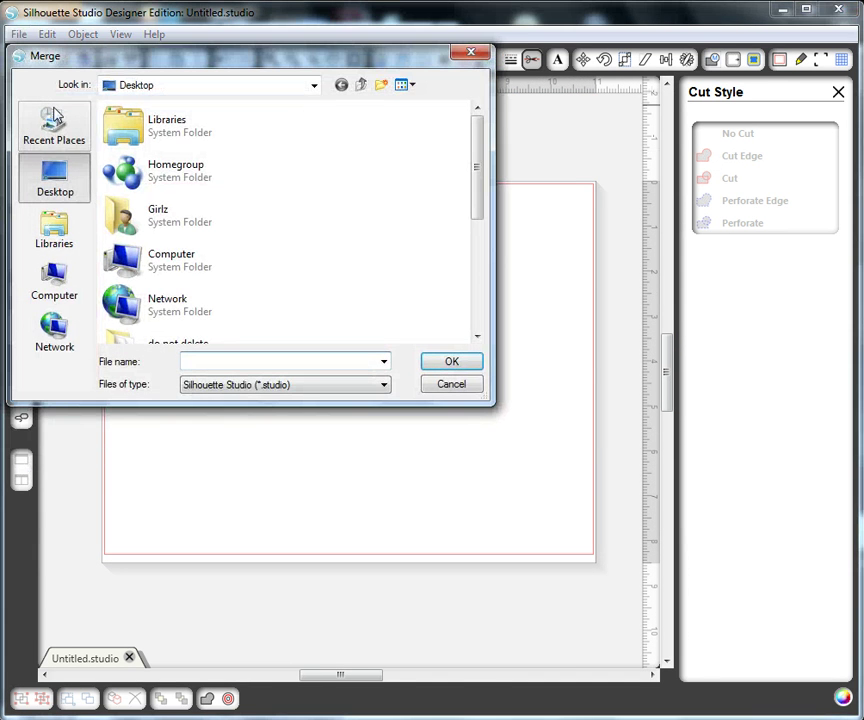
left_click(355, 384)
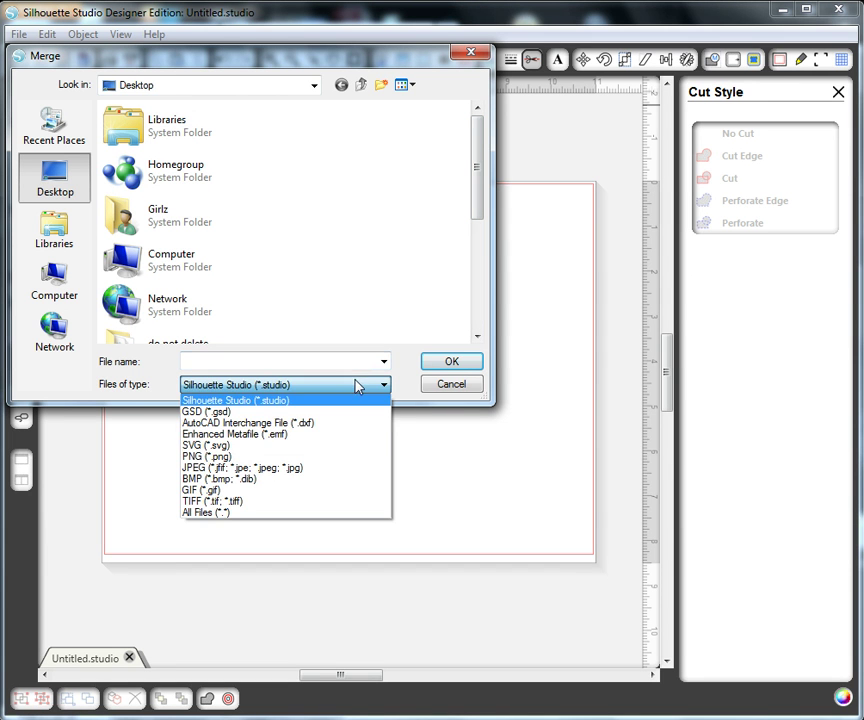
left_click(347, 449)
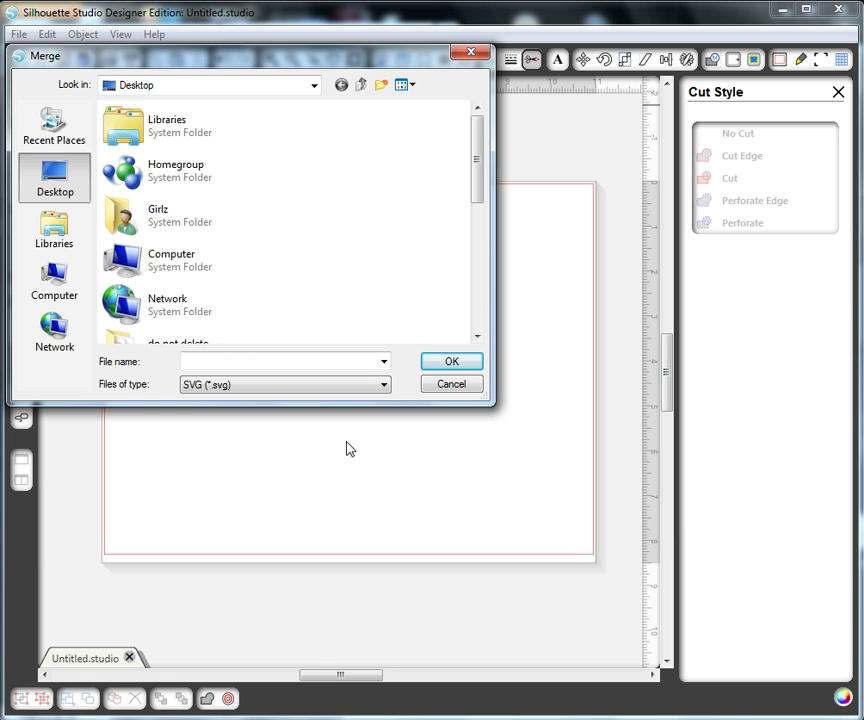
left_click_drag(482, 192, 478, 340)
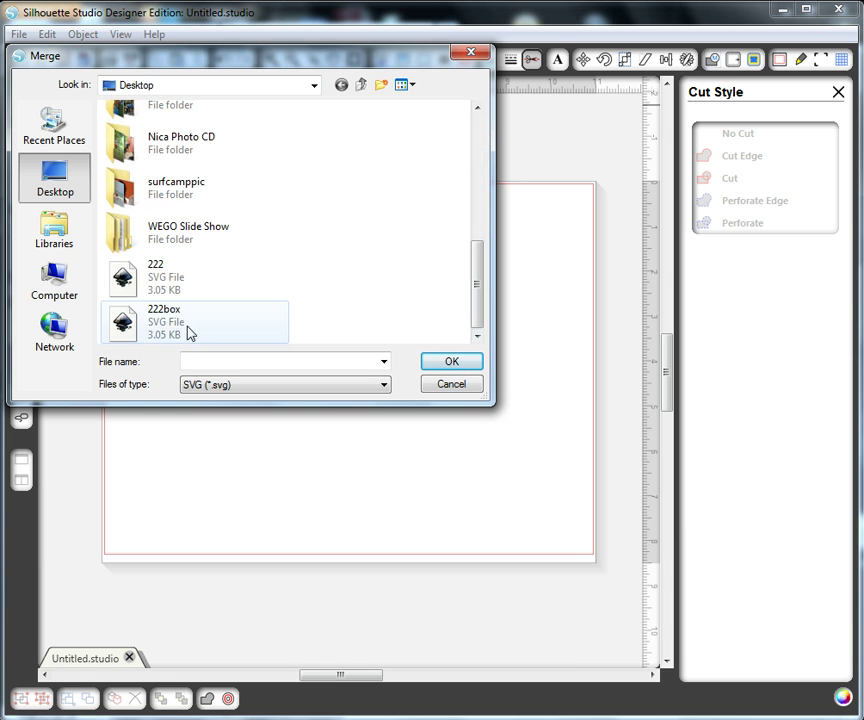
left_click(182, 323)
Merge 222box onto the page and give its outlines a black line colour.
left_click(449, 361)
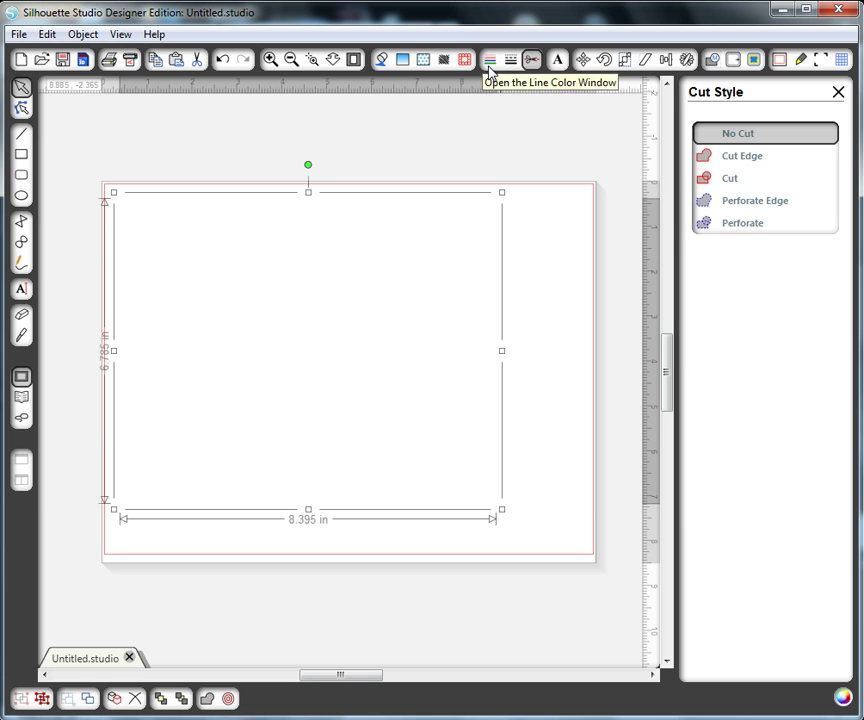
left_click(489, 62)
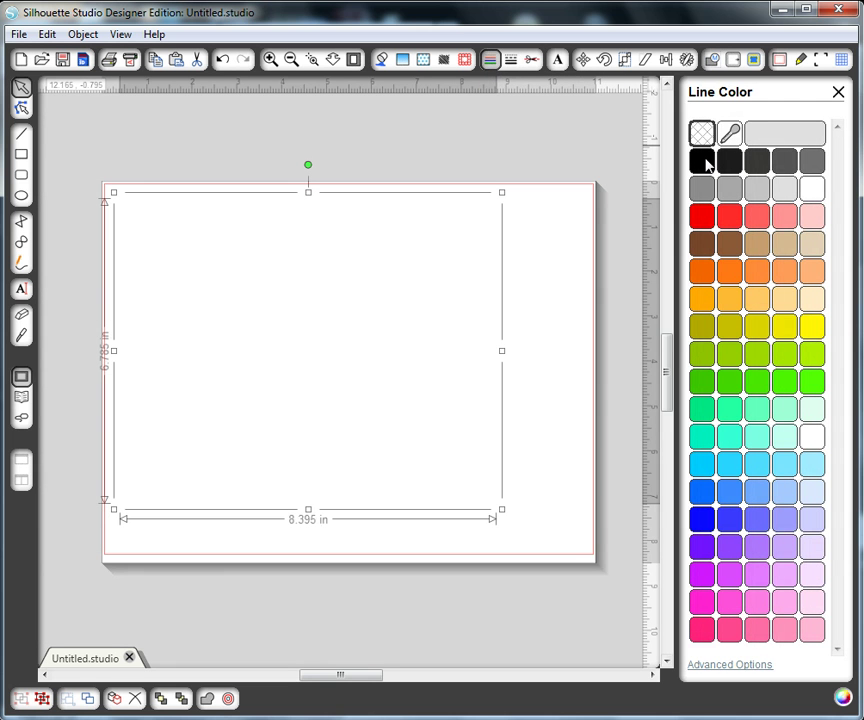
left_click(705, 165)
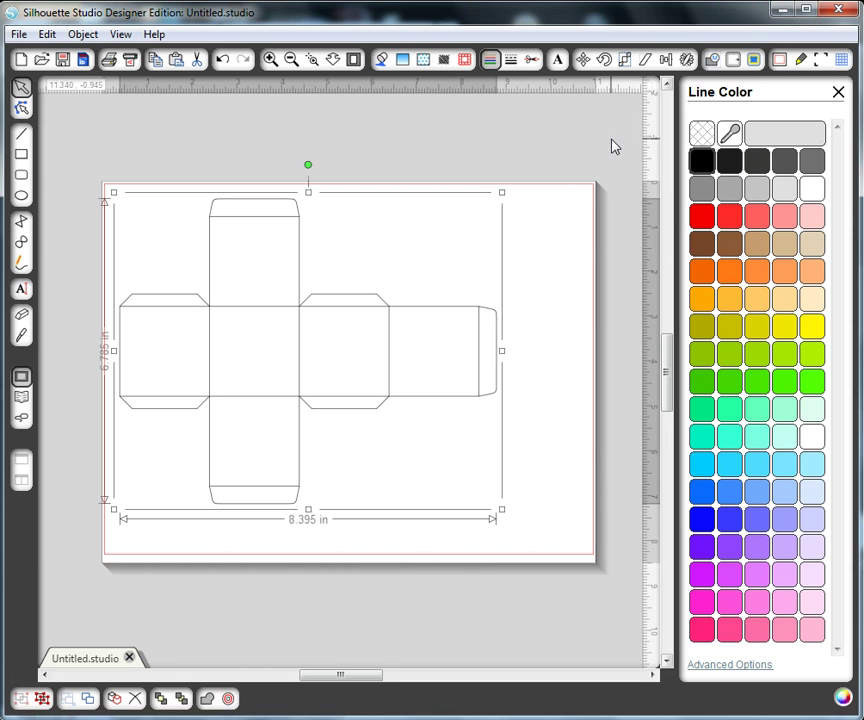
Lower the template's Line Thickness to 0.00 pt in the Line Style panel.
left_click(511, 61)
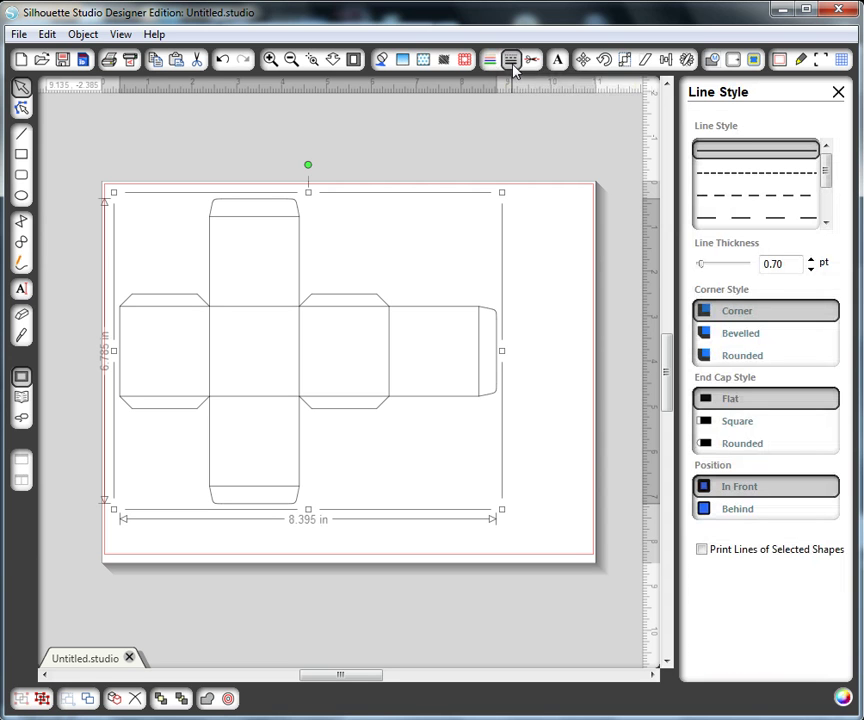
left_click(811, 269)
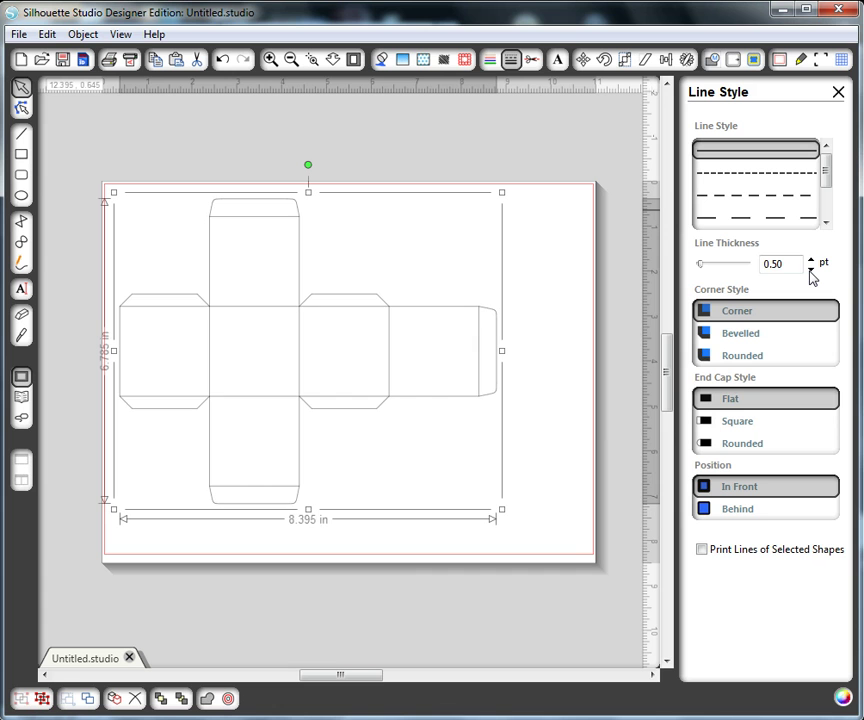
left_click(811, 269)
left_click(811, 269)
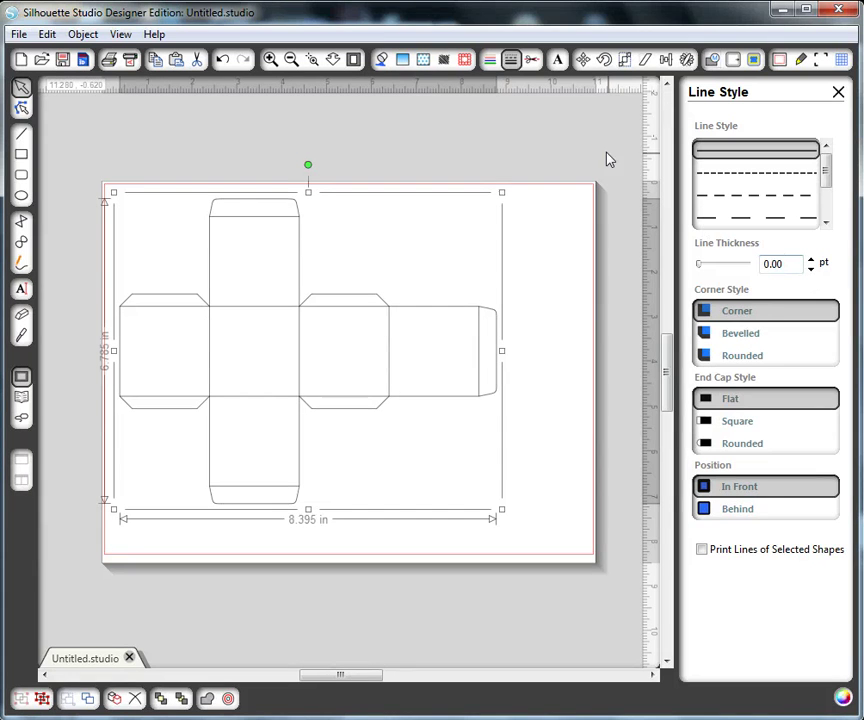
left_click(531, 61)
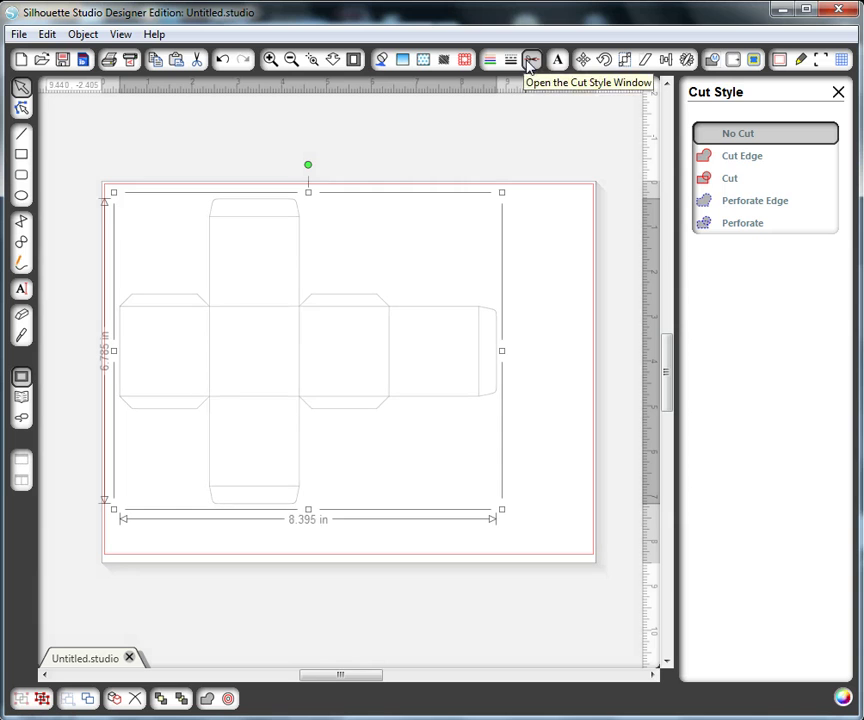
Apply Cut Edge to all lines of the 222box template so they turn red.
left_click(752, 157)
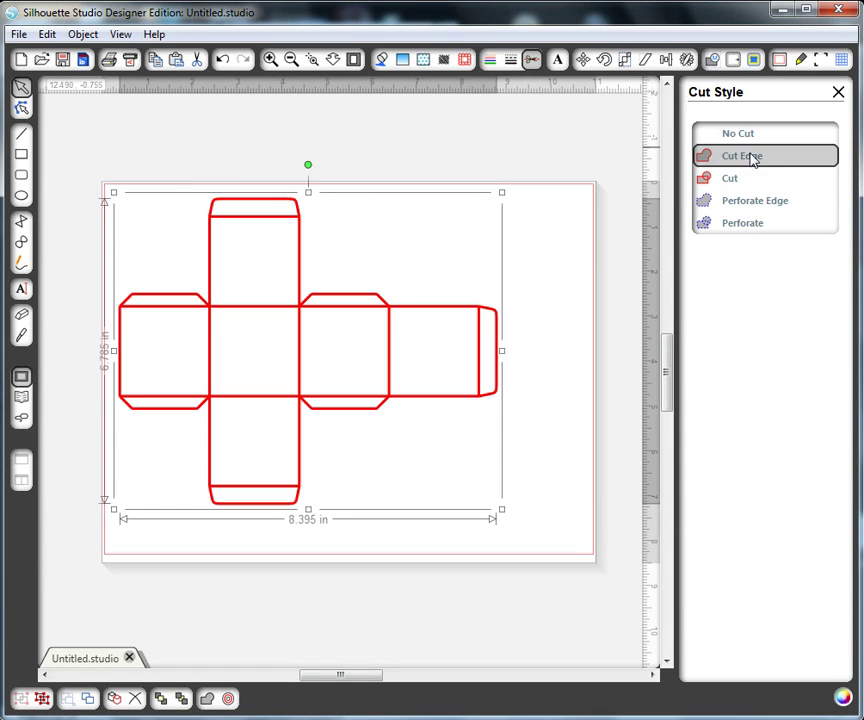
Release the compound path and select the inner fold lines of the box net.
left_click(44, 700)
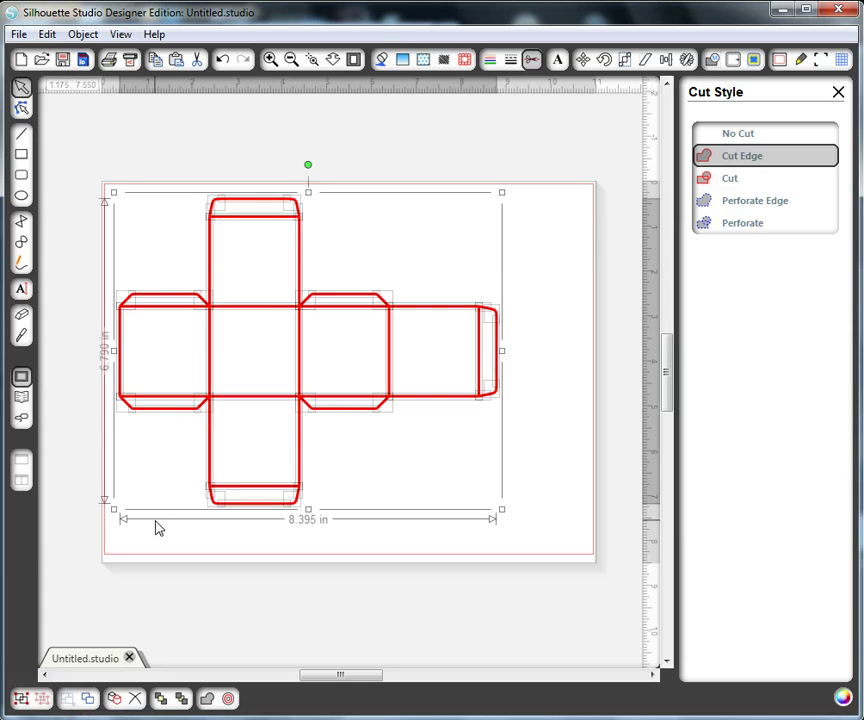
left_click(563, 272)
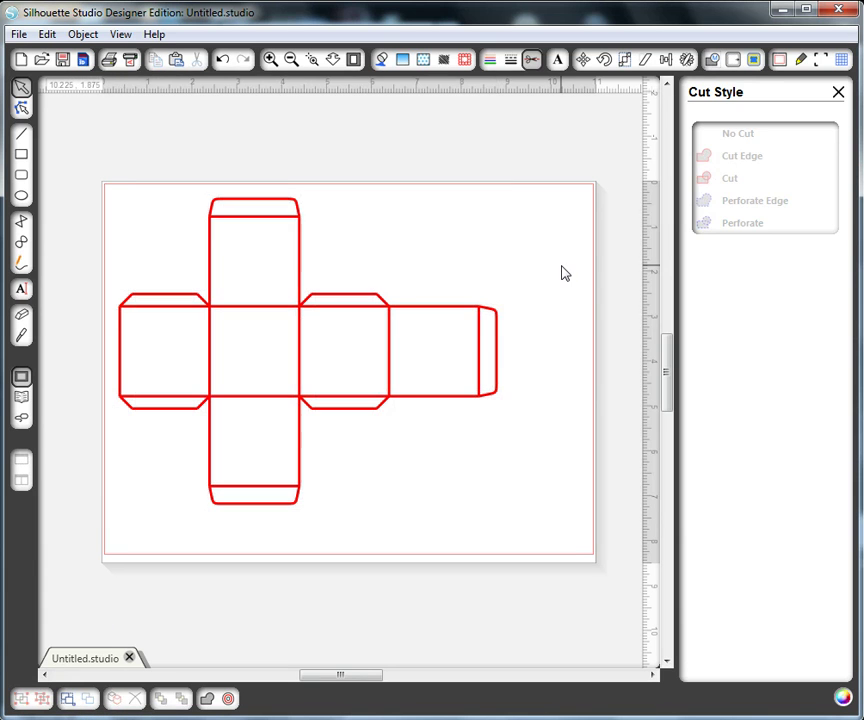
left_click(260, 313)
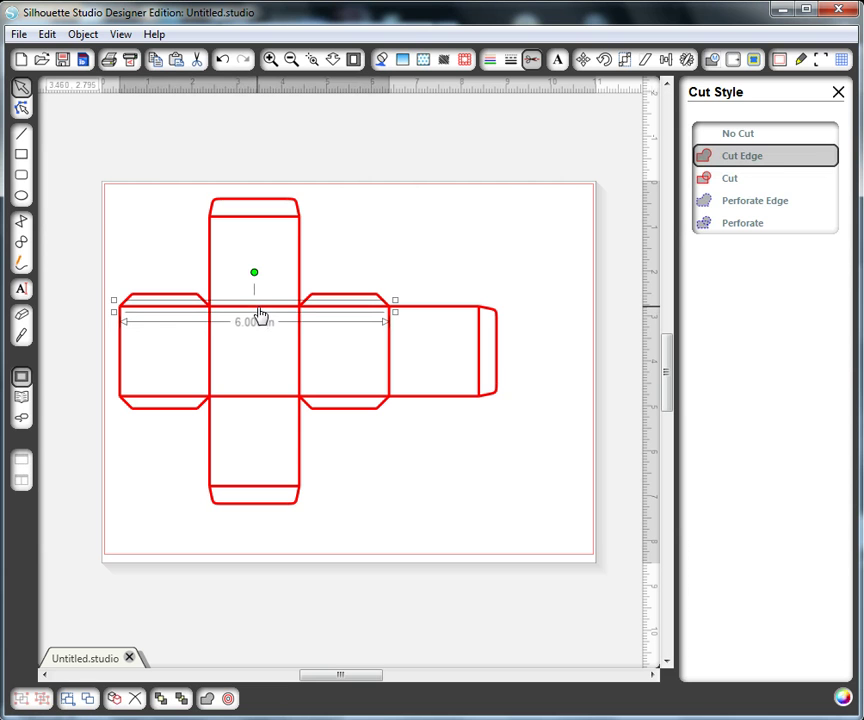
left_click(253, 405)
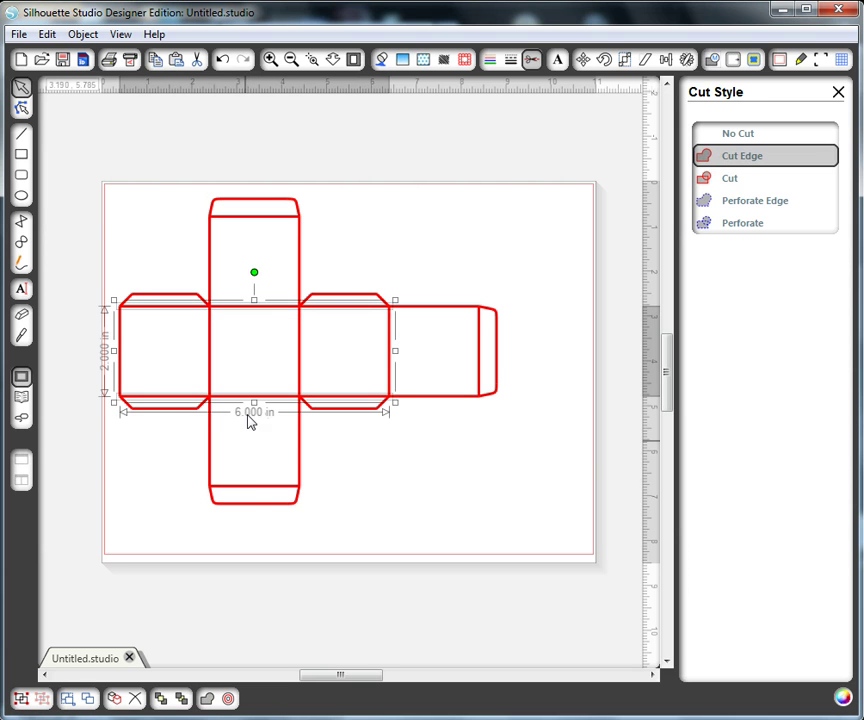
left_click(266, 234, "shift")
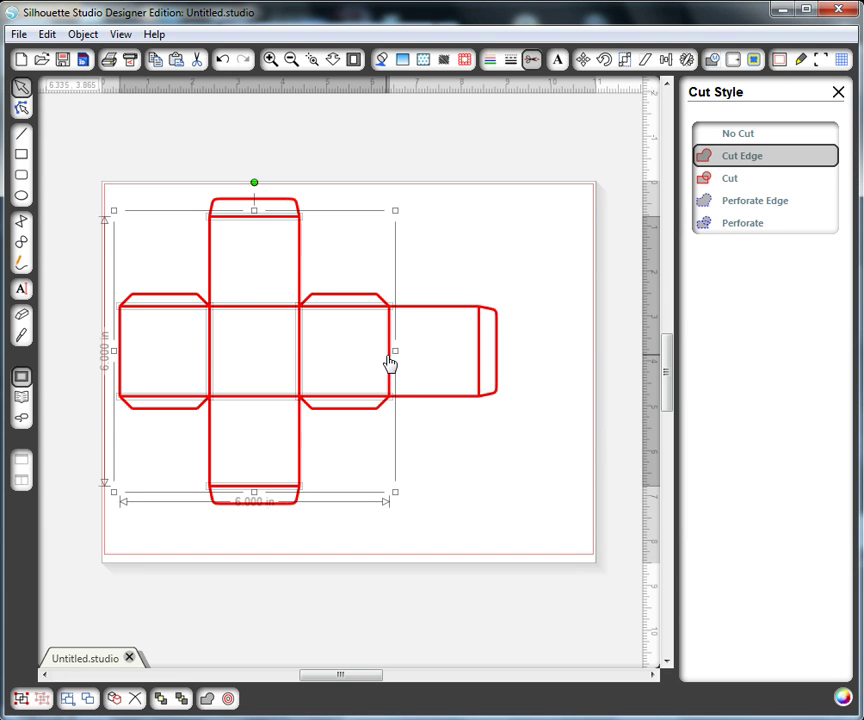
left_click(481, 358, "shift")
Give the selected fold lines a dashed line style, then deselect them.
left_click(512, 62)
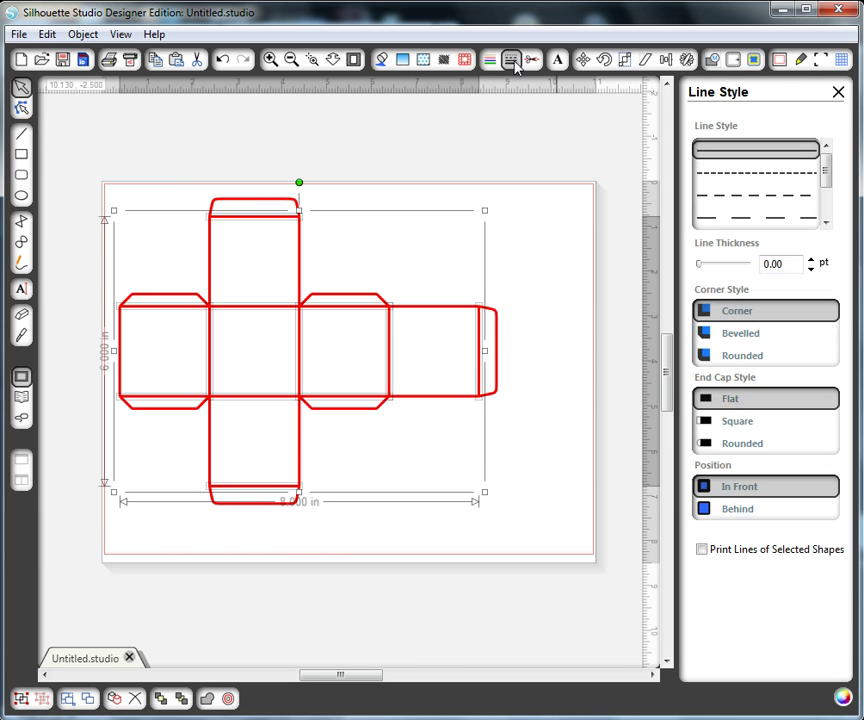
left_click(748, 199)
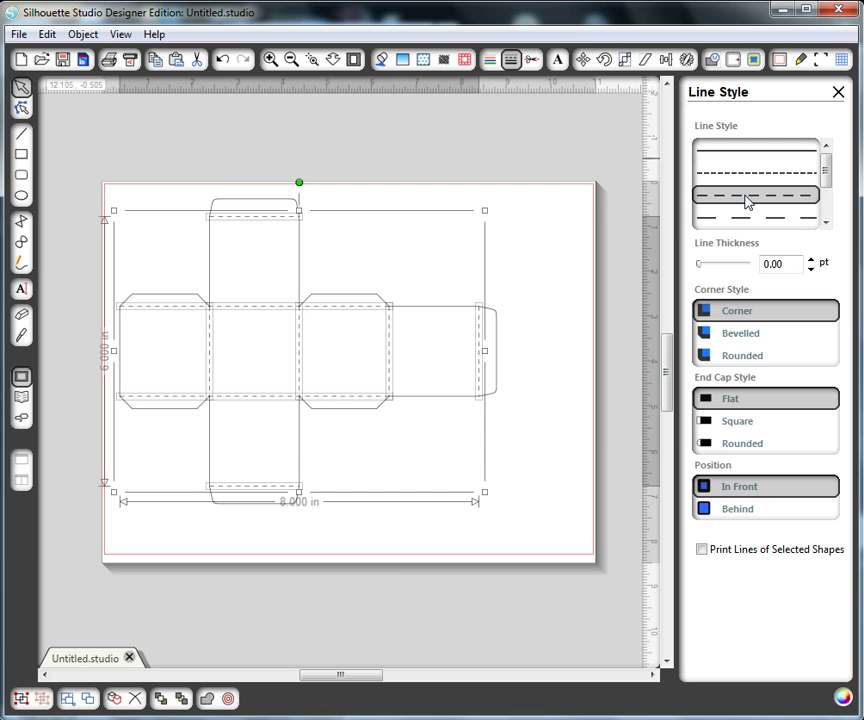
left_click(545, 256)
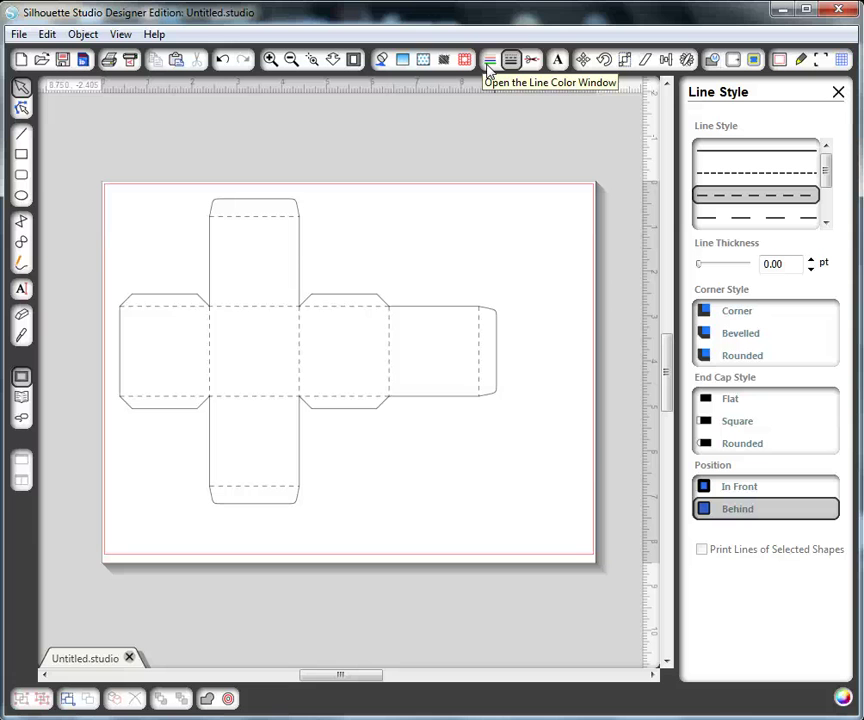
Set the edges and dashed fold lines as red cut lines, then zoom into the net's centre square.
left_click(533, 62)
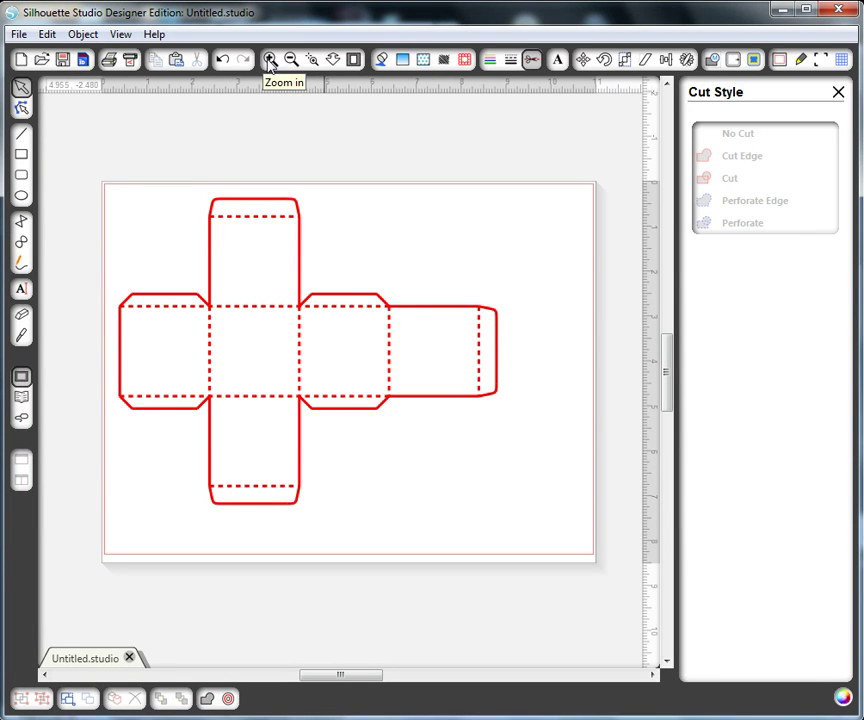
left_click(312, 60)
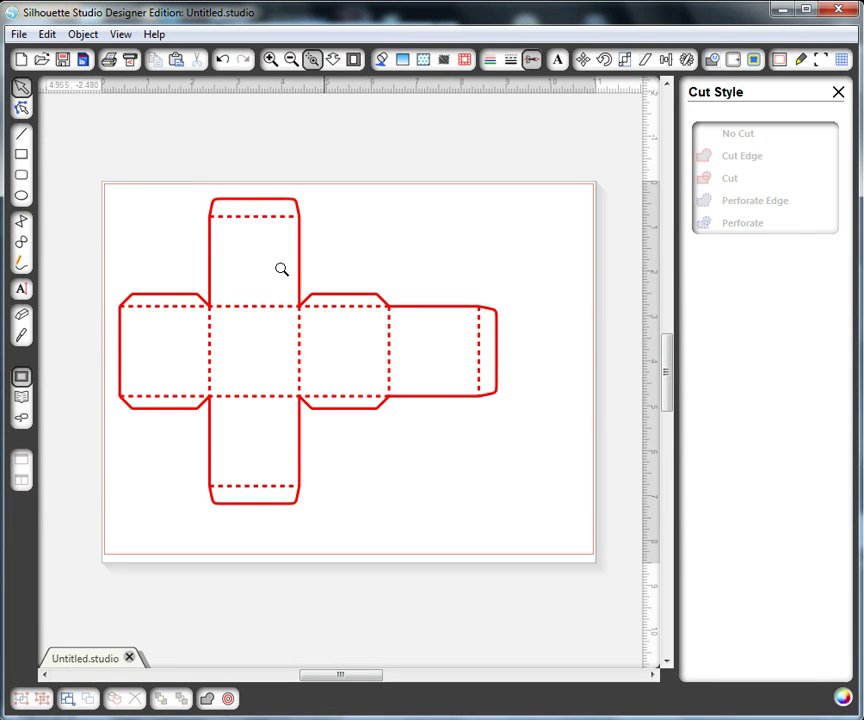
left_click_drag(276, 266, 349, 368)
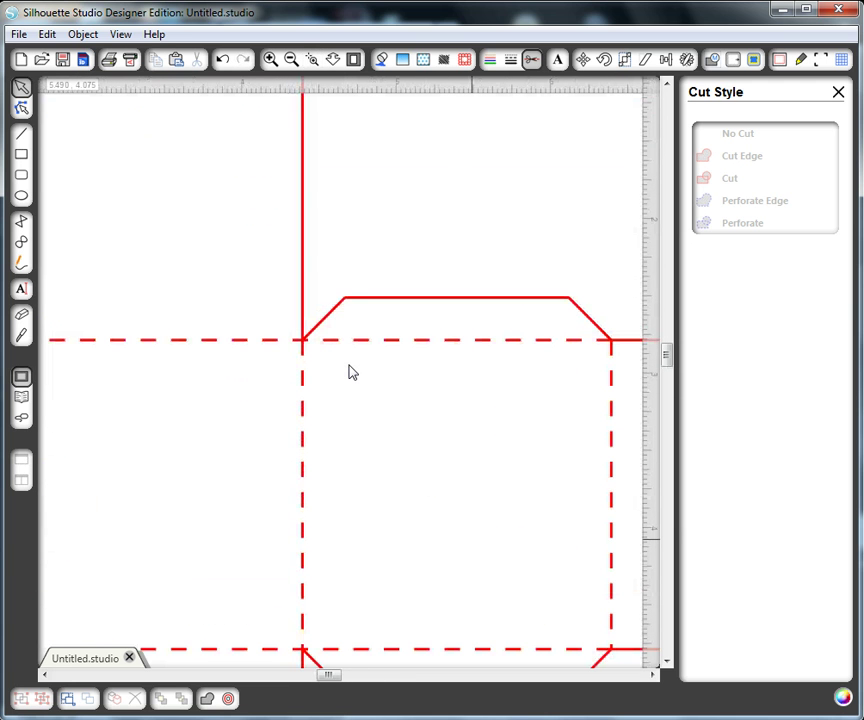